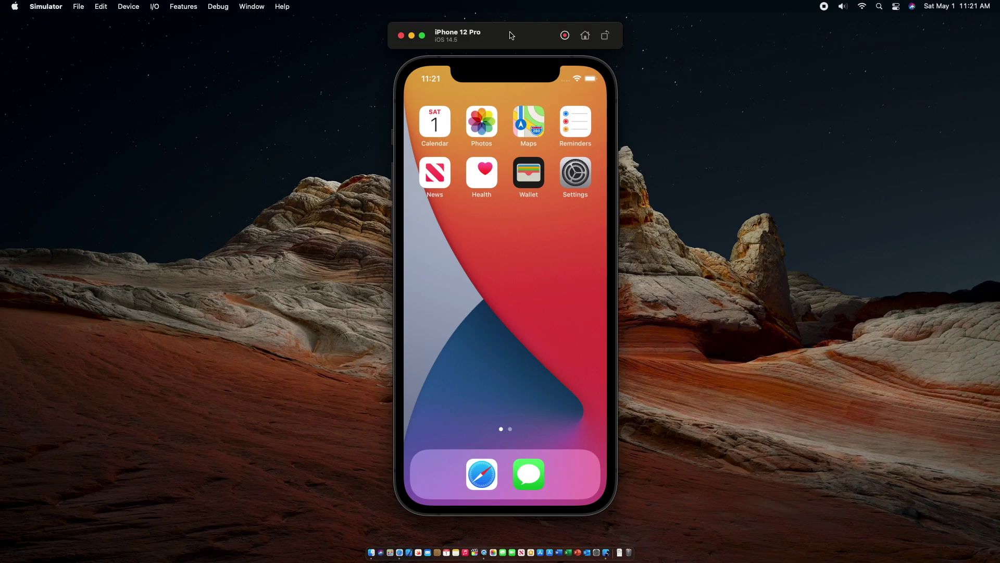
Step: Record the simulator screen briefly and save the clip to the Desktop as an MP4
left_click(563, 37)
left_click(565, 35)
right_click(655, 459)
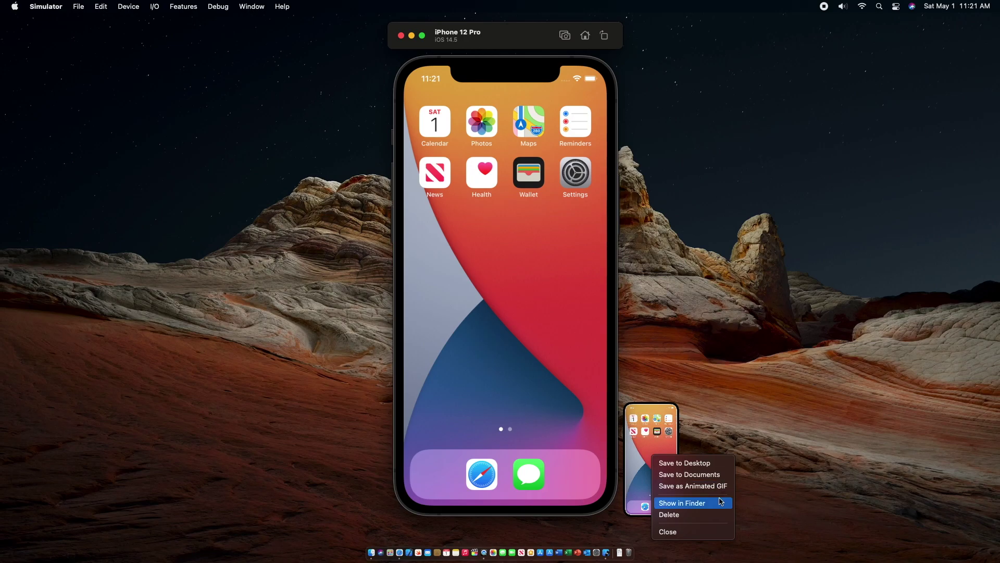
left_click(704, 463)
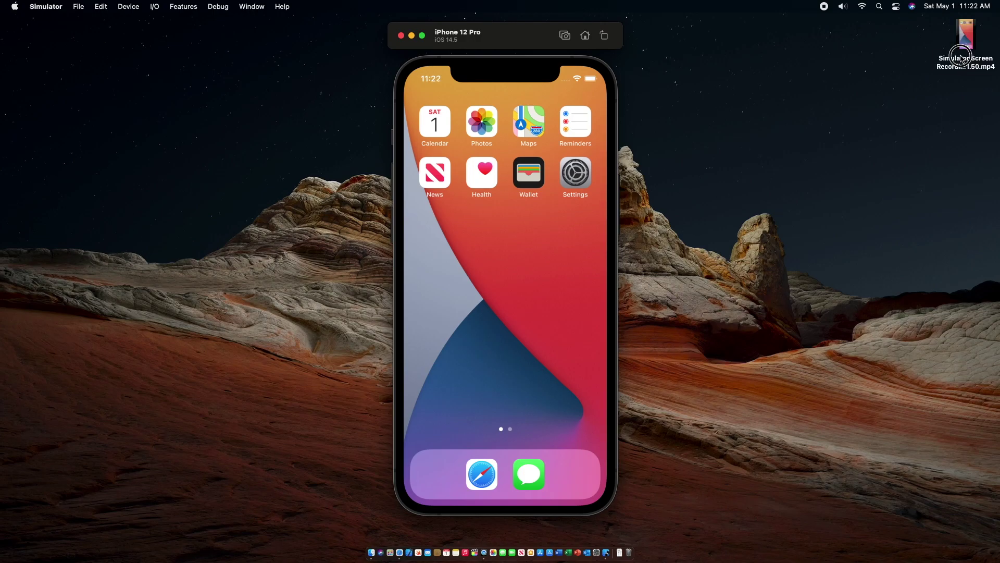
Step: Preview the saved MP4 recording in Quick Look, then close the preview
left_click(966, 36)
key("space")
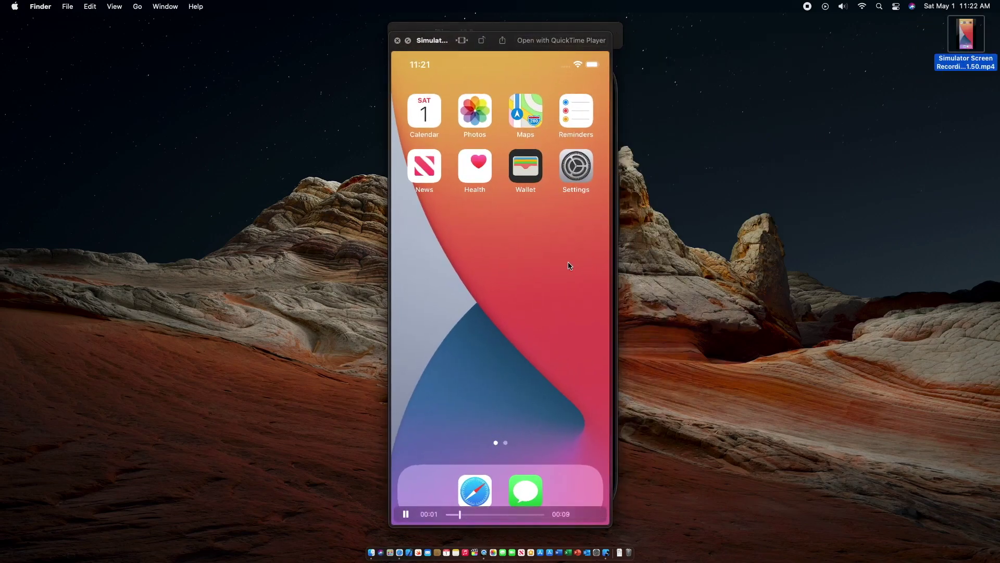
key("space")
left_click(502, 36)
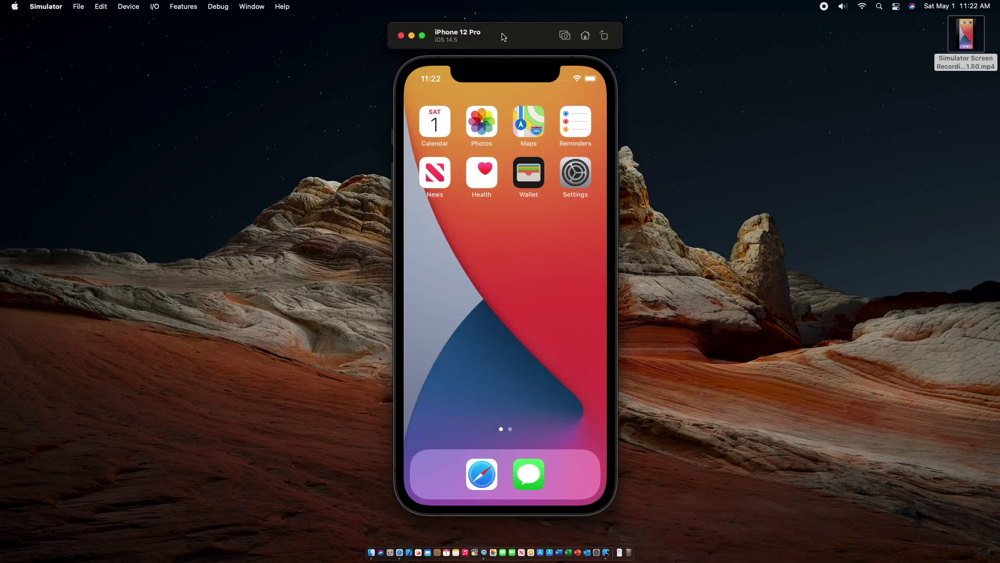
Step: Record the home screen with Cmd+R, save it as an animated GIF, and preview it
key("super+r")
key("super+r")
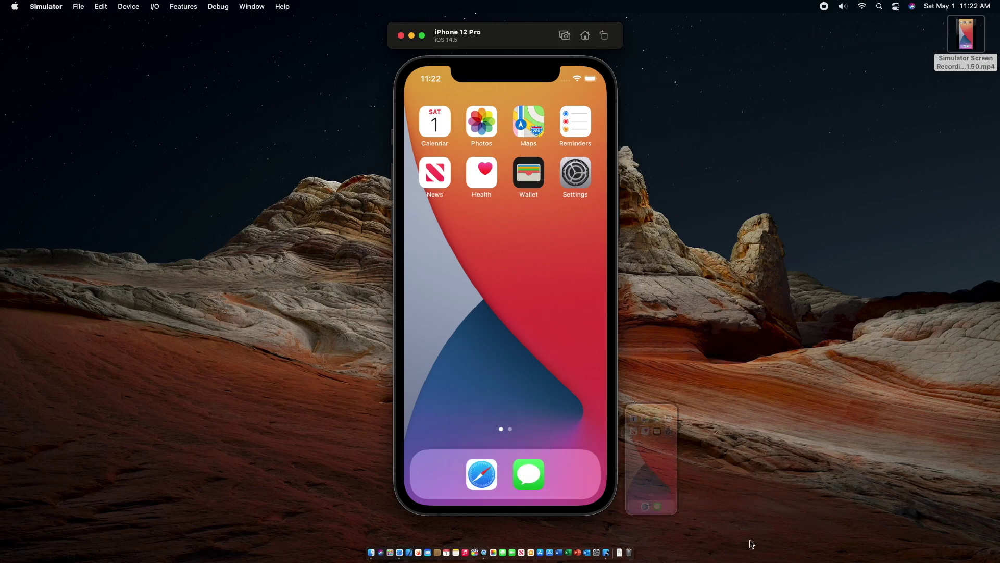
right_click(662, 463)
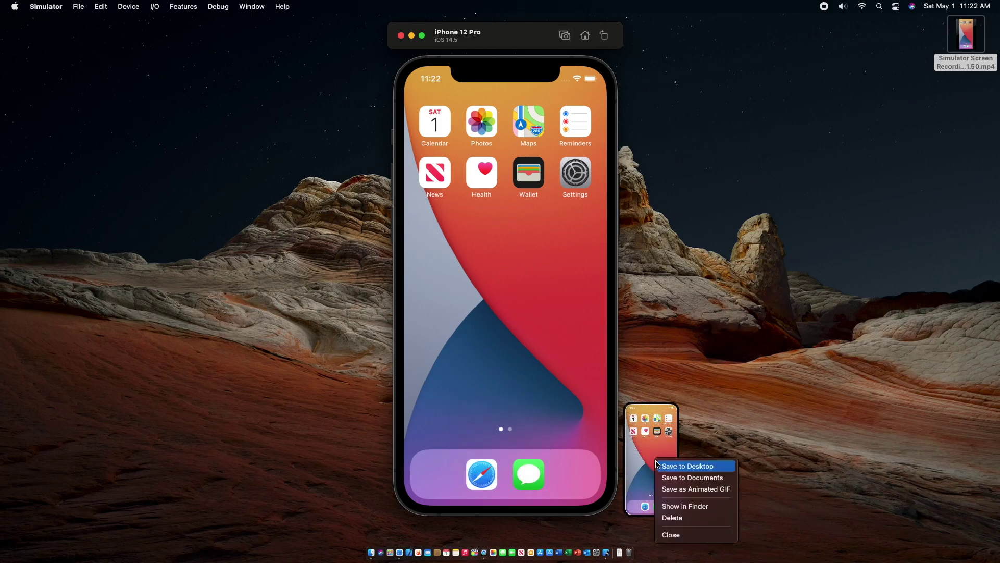
left_click(706, 489)
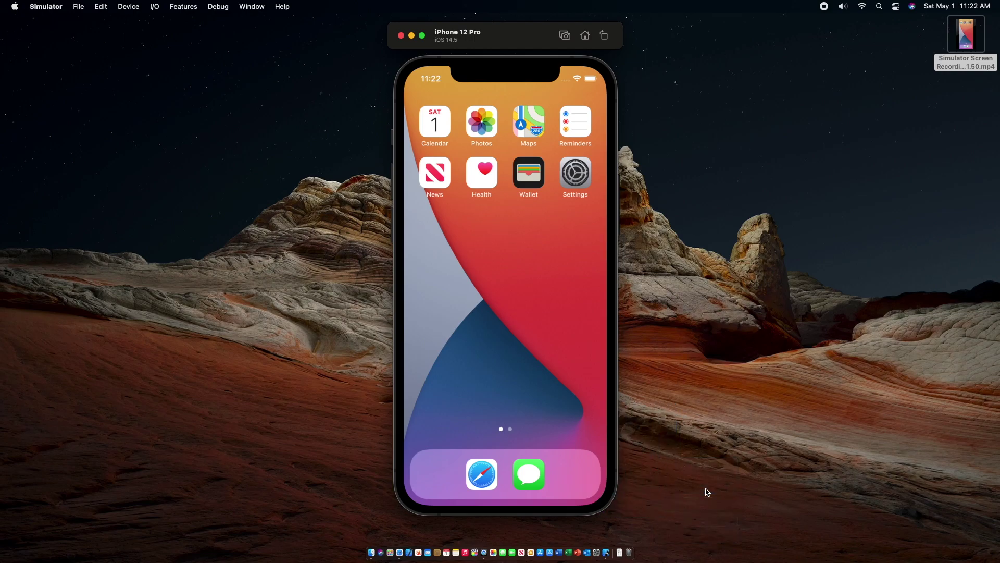
left_click(966, 92)
key("space")
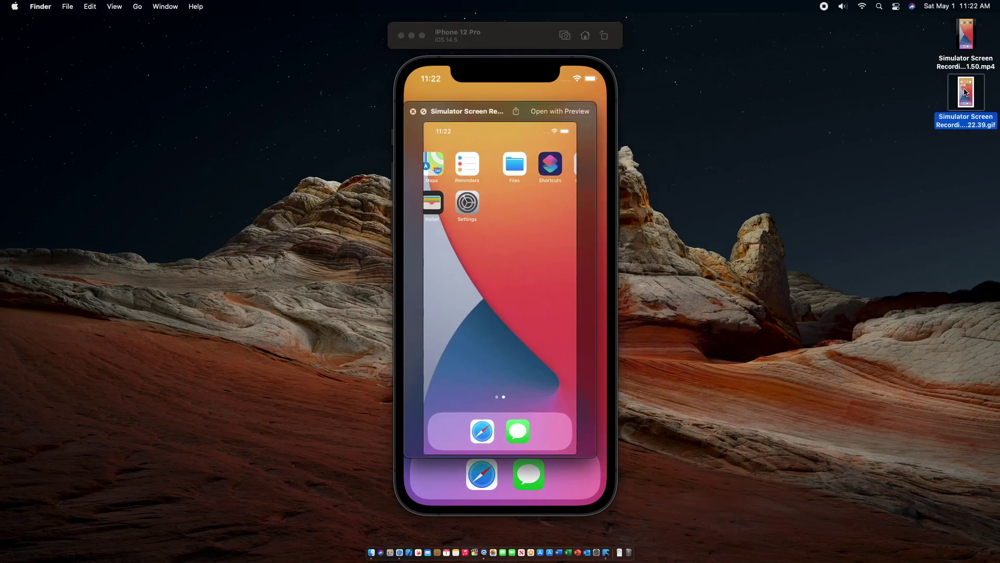
left_click(508, 72)
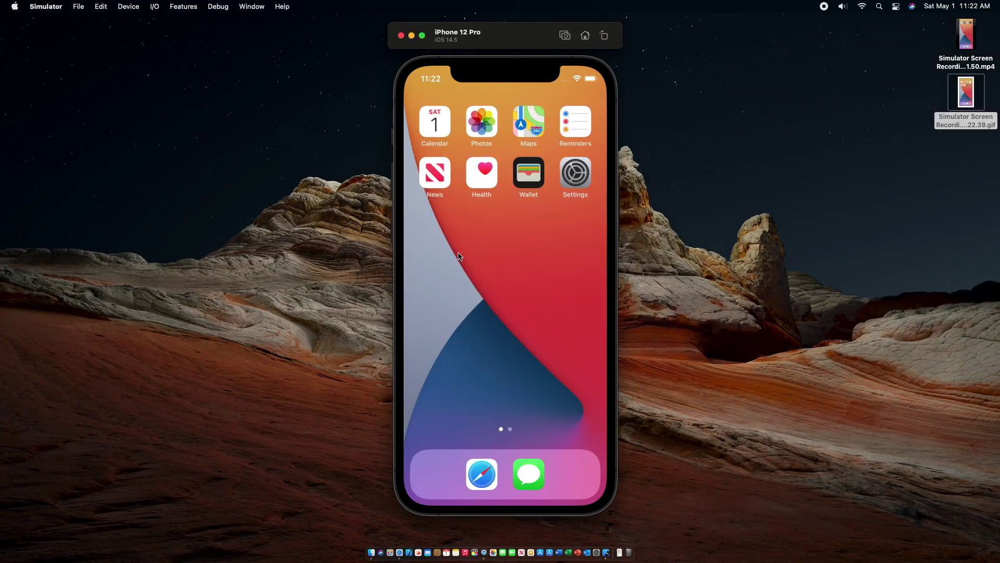
Step: Record a short clip of swiping the home screen to the next page
left_click(85, 7)
left_click(96, 61)
mouse_move(576, 301)
left_mouse_down()
mouse_move(469, 297)
mouse_move(581, 289)
left_mouse_up()
key("super+r")
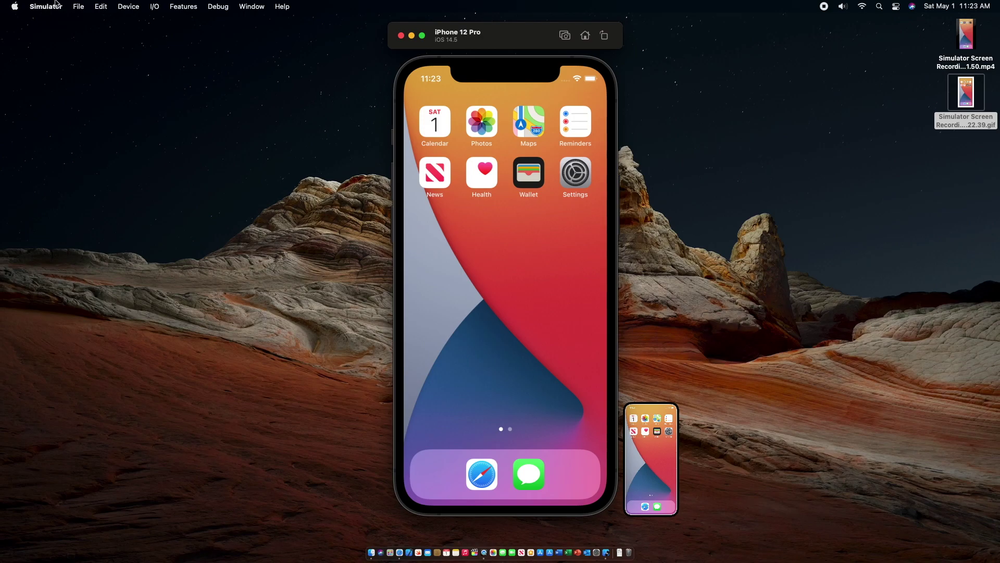
left_click(55, 6)
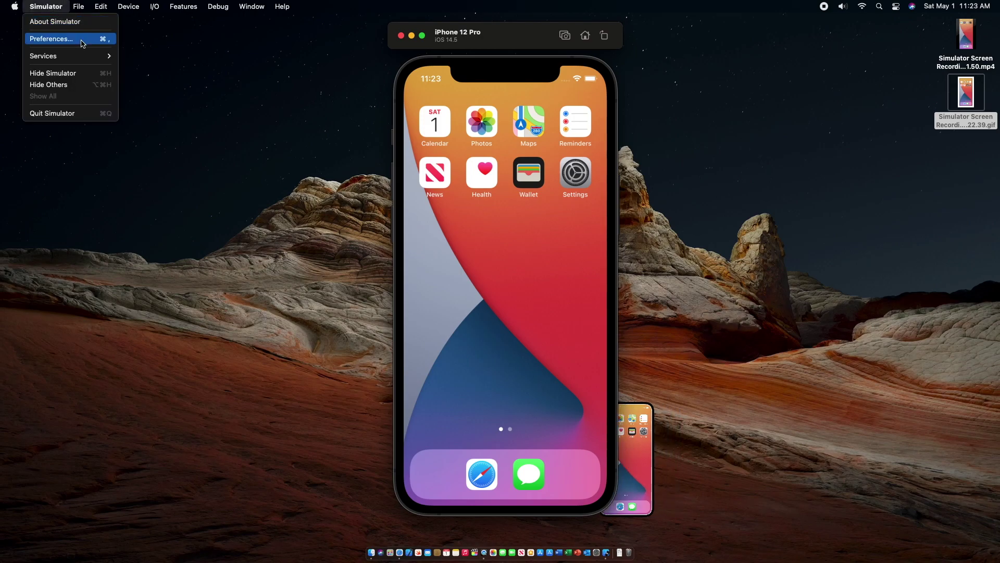
Step: Open Simulator Preferences, where GIF size is Medium (640px), optimized for smaller files
left_click(81, 41)
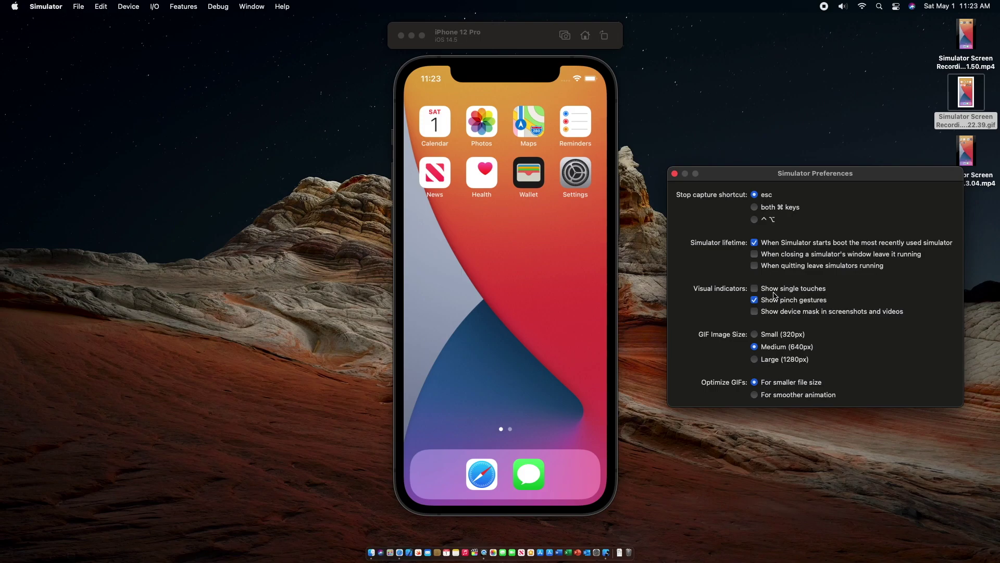